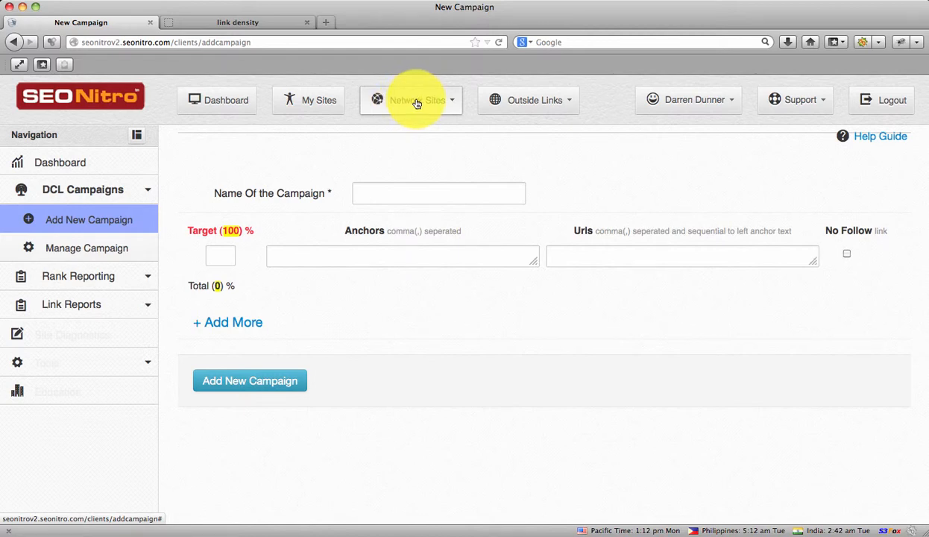
left_click(417, 103)
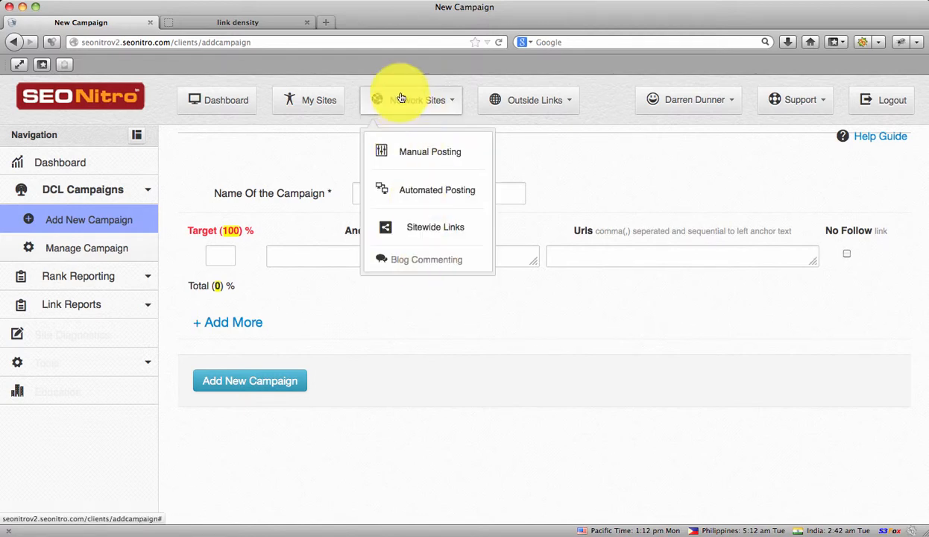
left_click(300, 153)
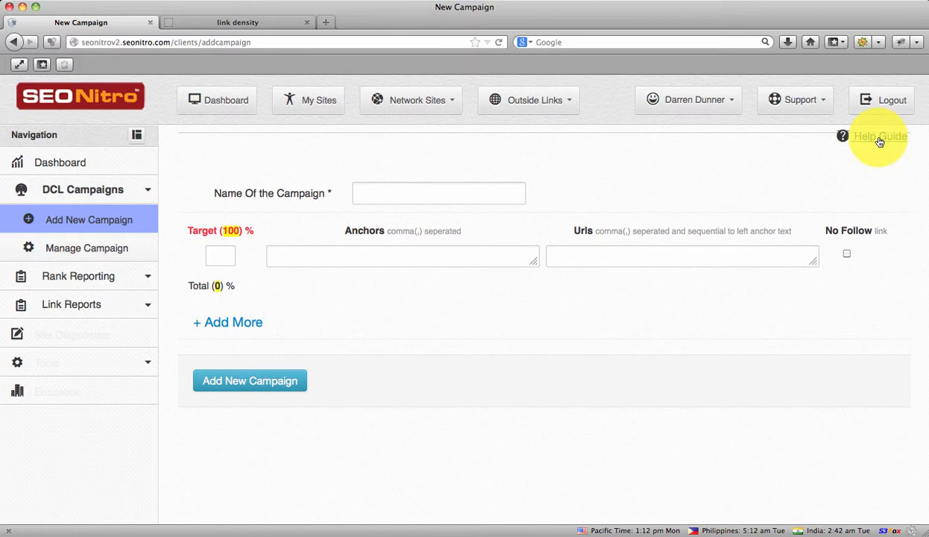
- Name the new campaign "Dad's Olive Oil"
left_click(363, 192)
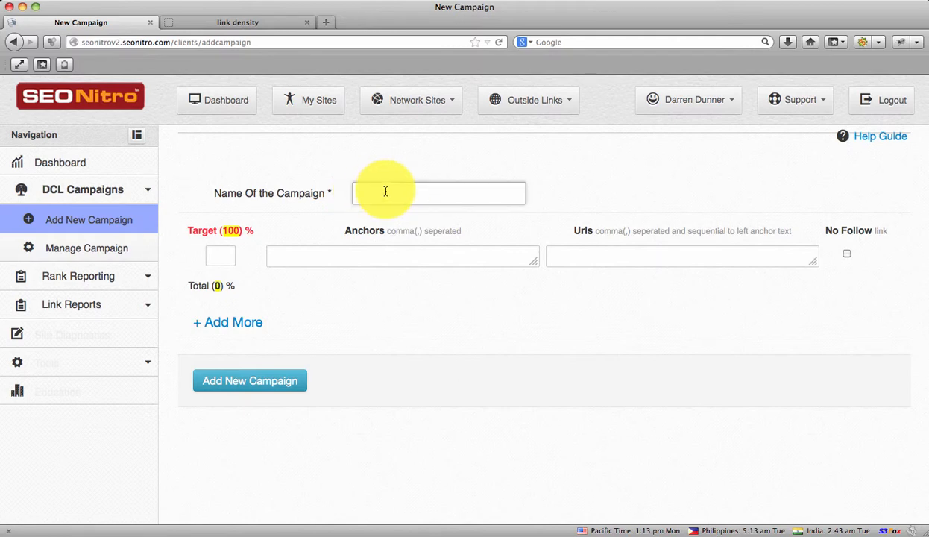
type("Da")
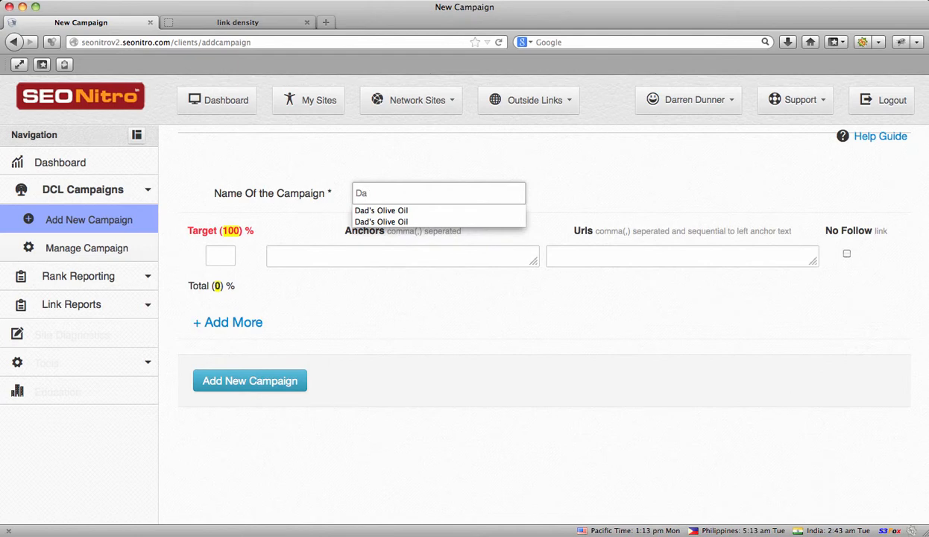
key("Down")
key("Return")
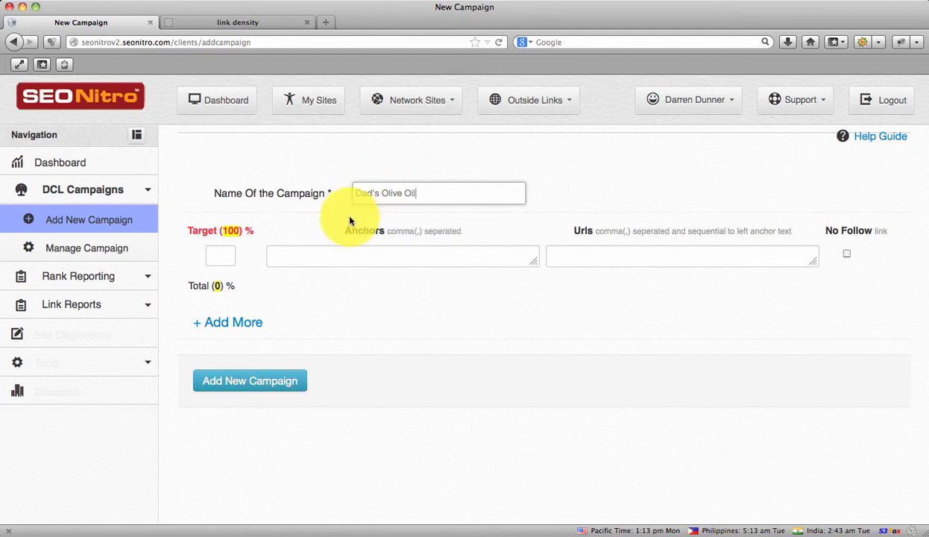
- Examine the anchor text percentages in the link density report for the first target value, and return to the new campaign form
left_click(223, 256)
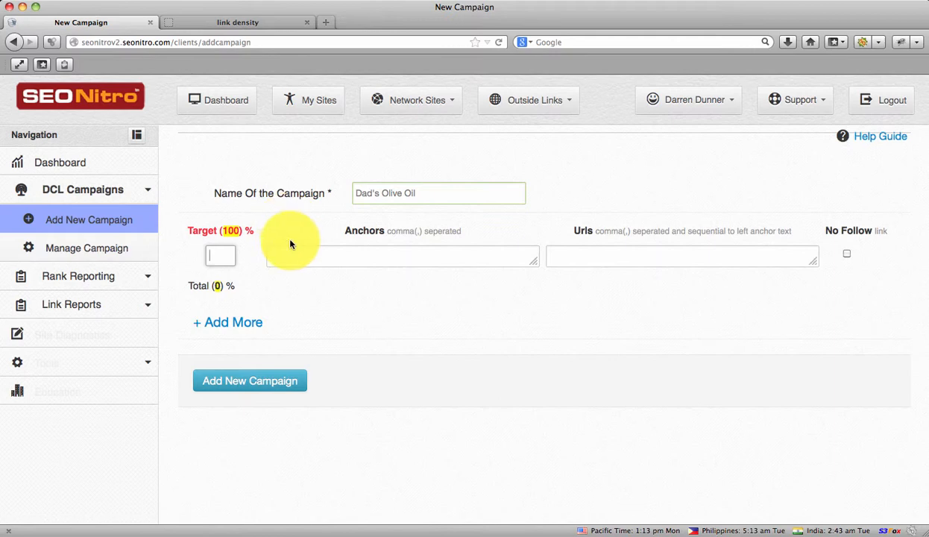
left_click(237, 24)
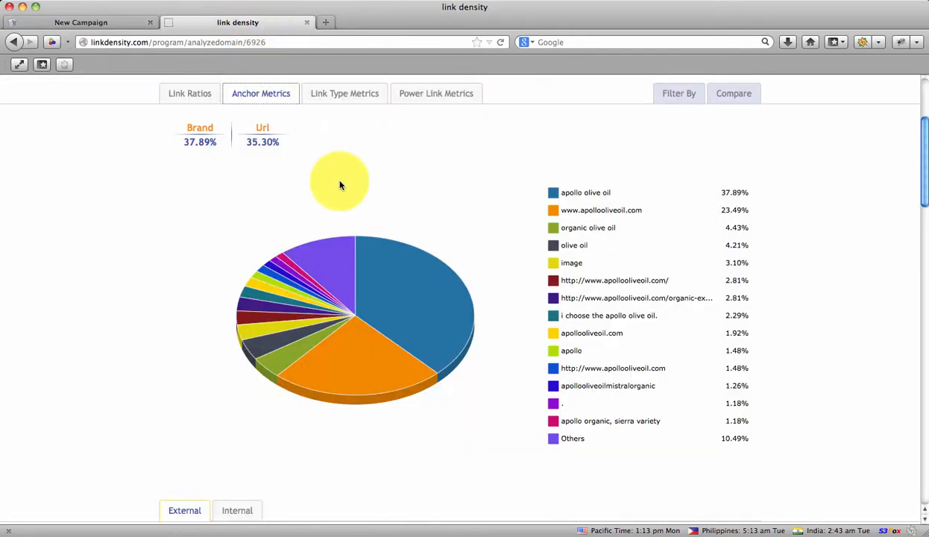
mouse_move(592, 195)
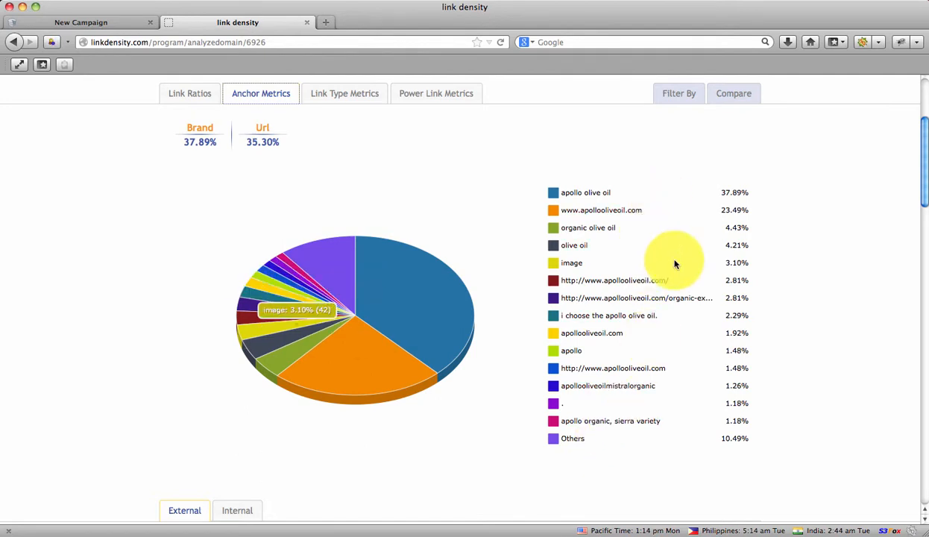
left_click(105, 22)
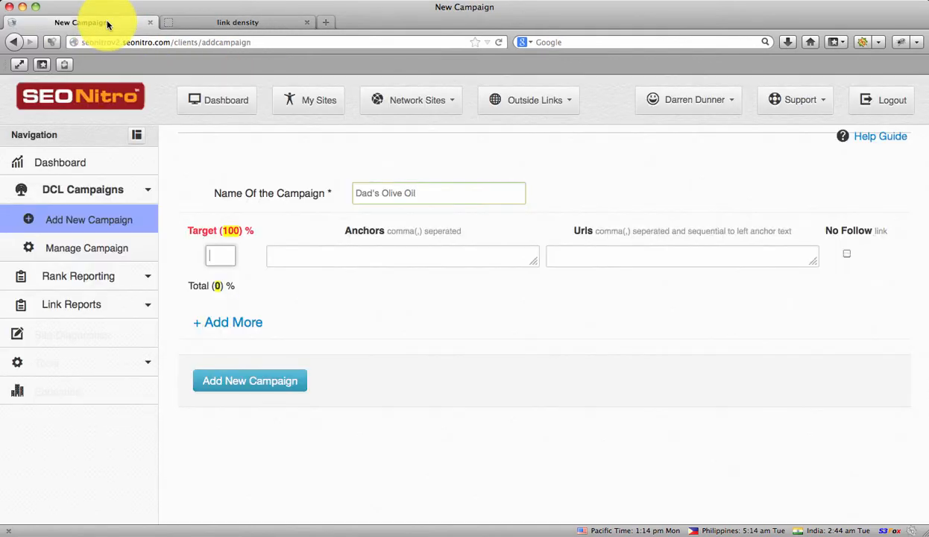
left_click(188, 23)
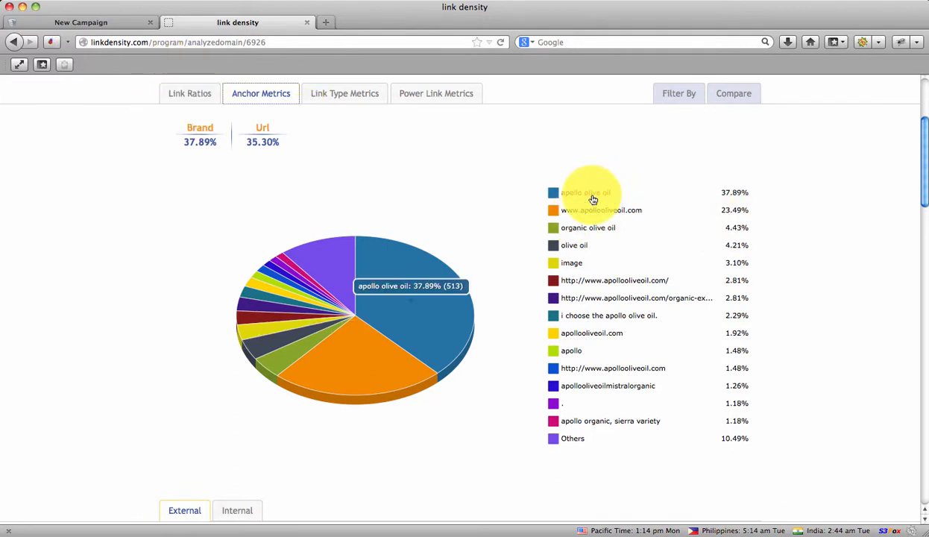
left_click(79, 22)
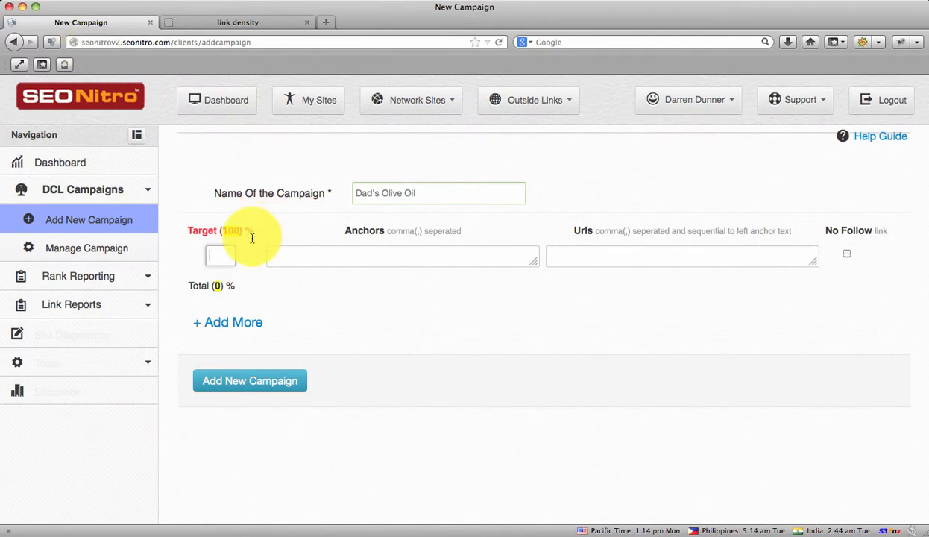
left_click(222, 254)
type("38")
key("Tab")
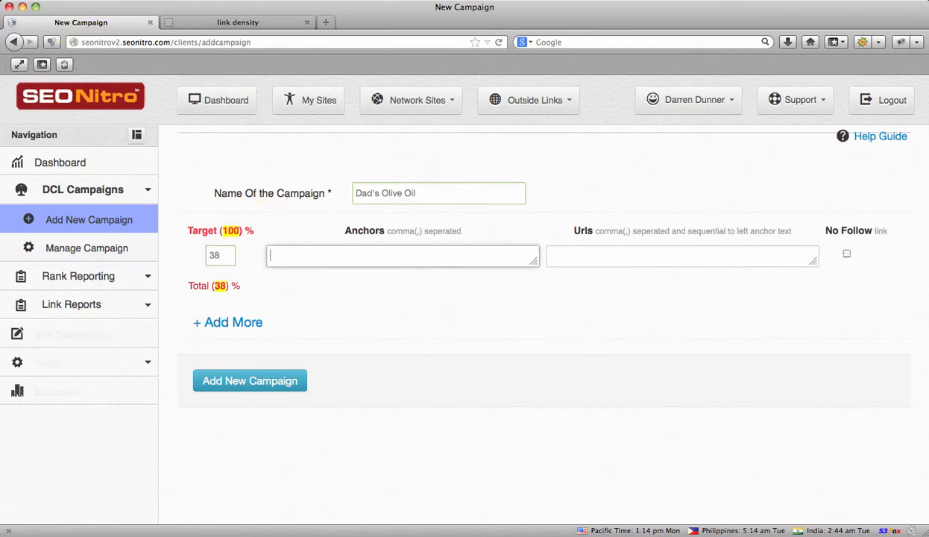
type("Dads Olive Oil")
key("Tab")
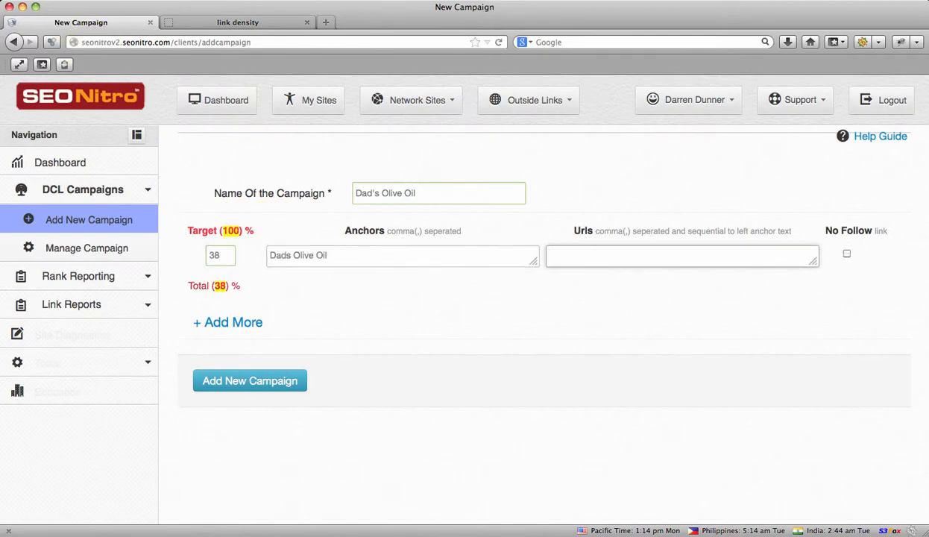
type("http://www.dadsoliveoil.com")
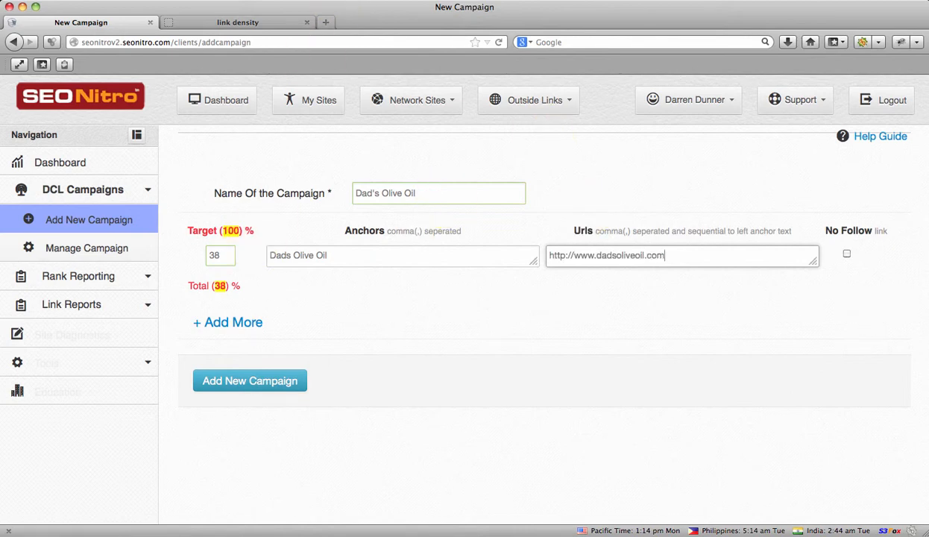
type(", http")
key("BackSpace")
key("BackSpace")
key("BackSpace")
type("ttp:www.dadsoliveoil.com/organic")
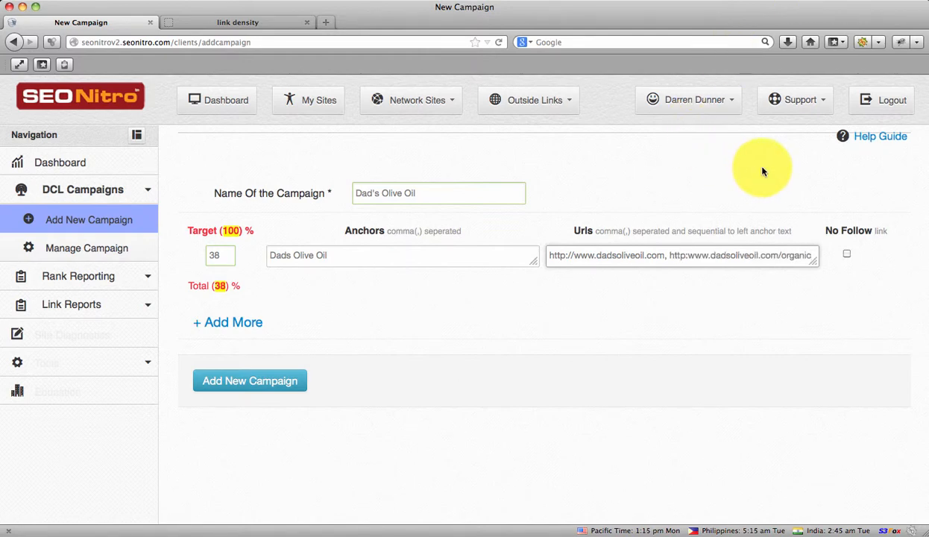
- Mark the Dads Olive Oil anchor row as No Follow and add another anchor row
left_click(847, 255)
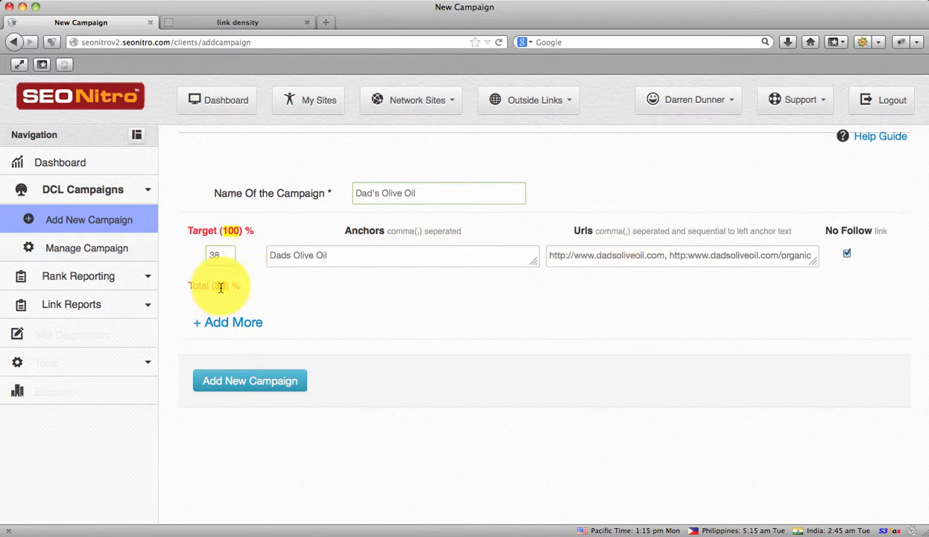
left_click(233, 324)
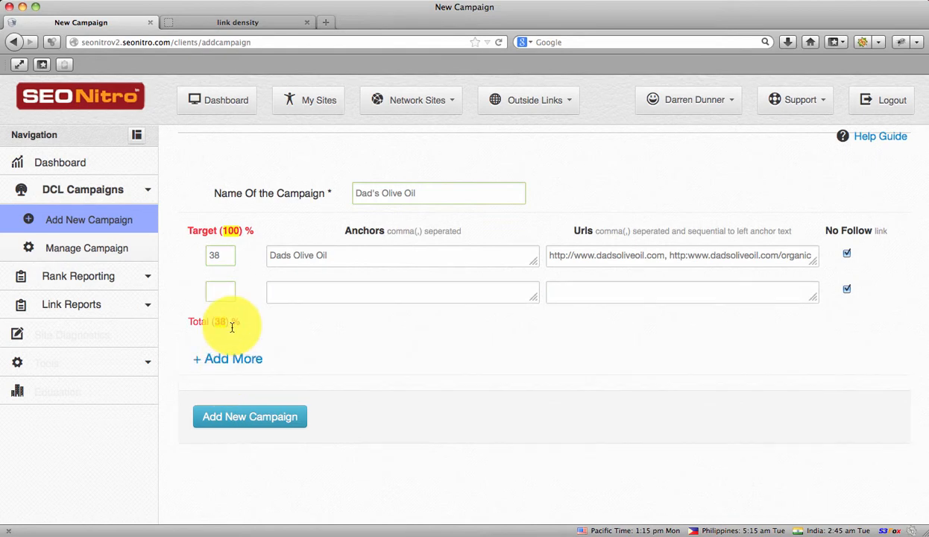
- Check the link density anchor metrics again and review the anchors, target percentages and update option of the Olive Oil Demo campaign
left_click(250, 22)
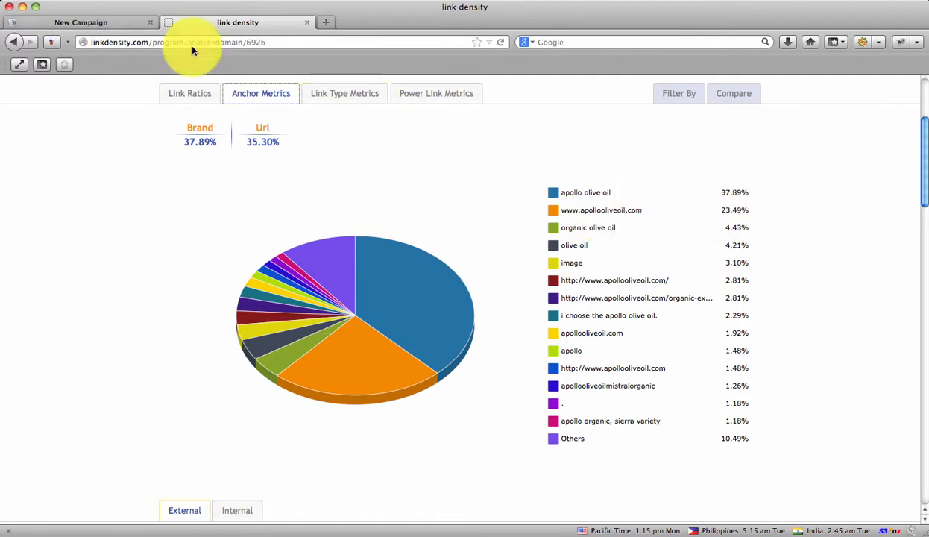
left_click(113, 22)
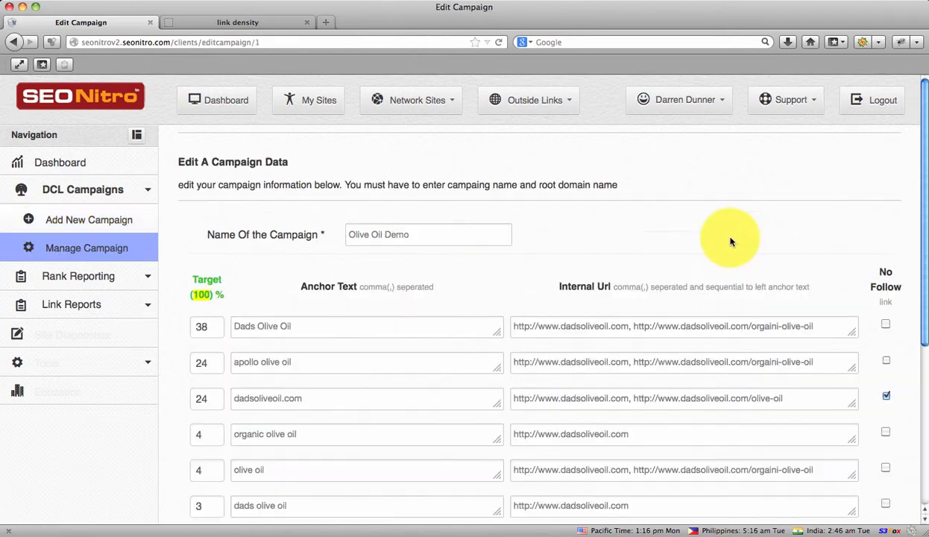
scroll(730, 239, "down", 3)
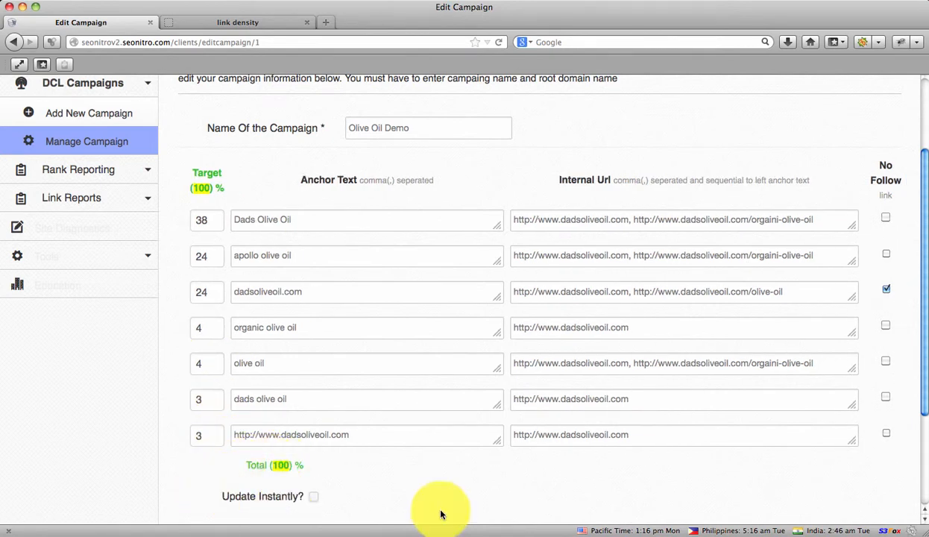
scroll(470, 505, "up", 1)
scroll(505, 494, "down", 2)
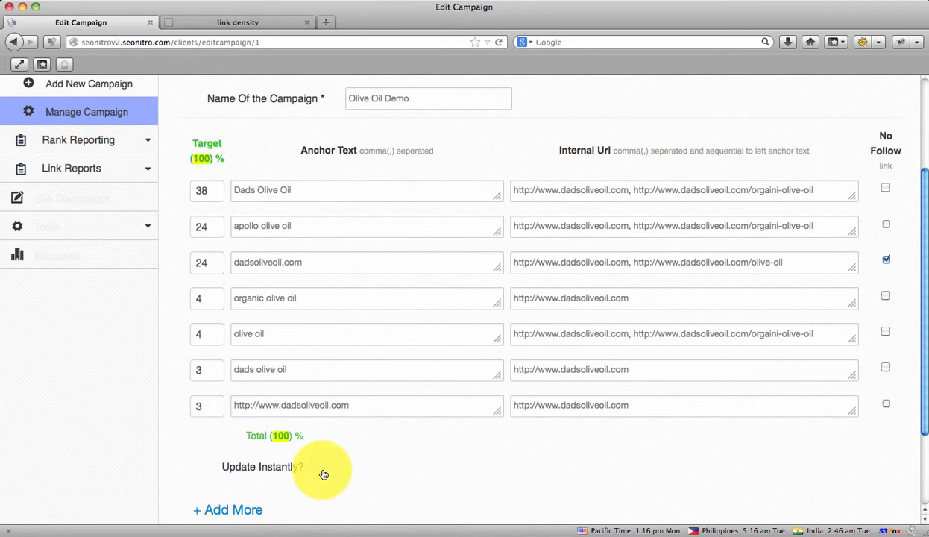
scroll(247, 379, "up", 1)
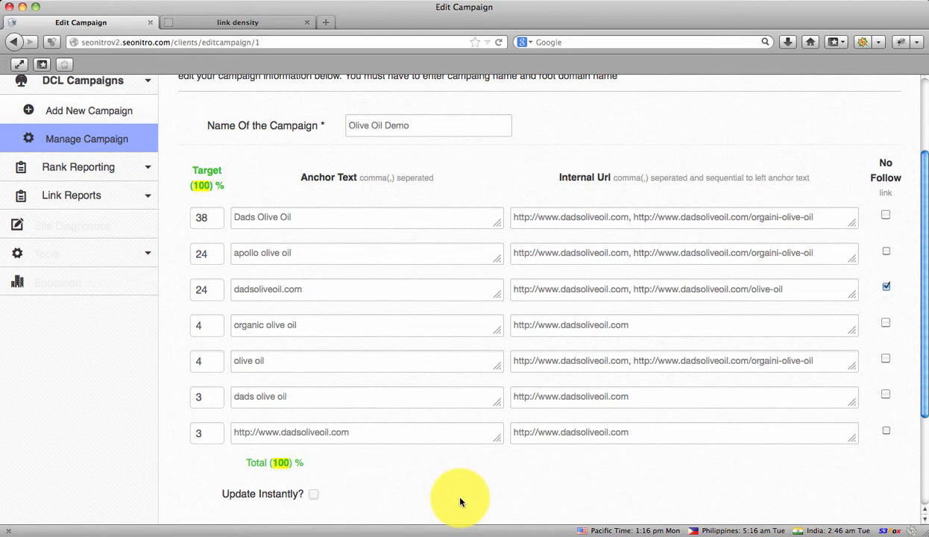
- Enable No Follow for the 38% "Dads Olive Oil" and 3% "dads olive oil" anchors, and save the Olive Oil Demo campaign
left_click(900, 215)
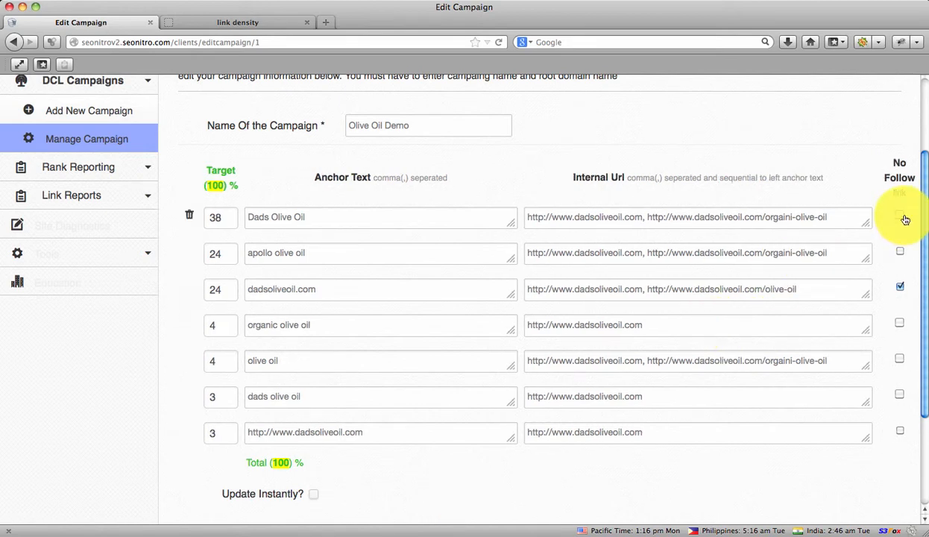
left_click(900, 287)
left_click(900, 395)
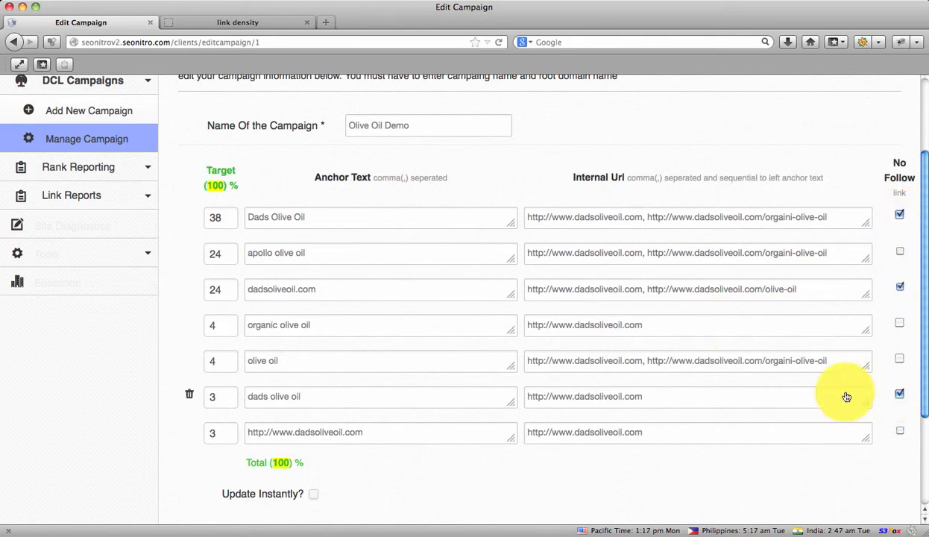
scroll(641, 149, "up", 2)
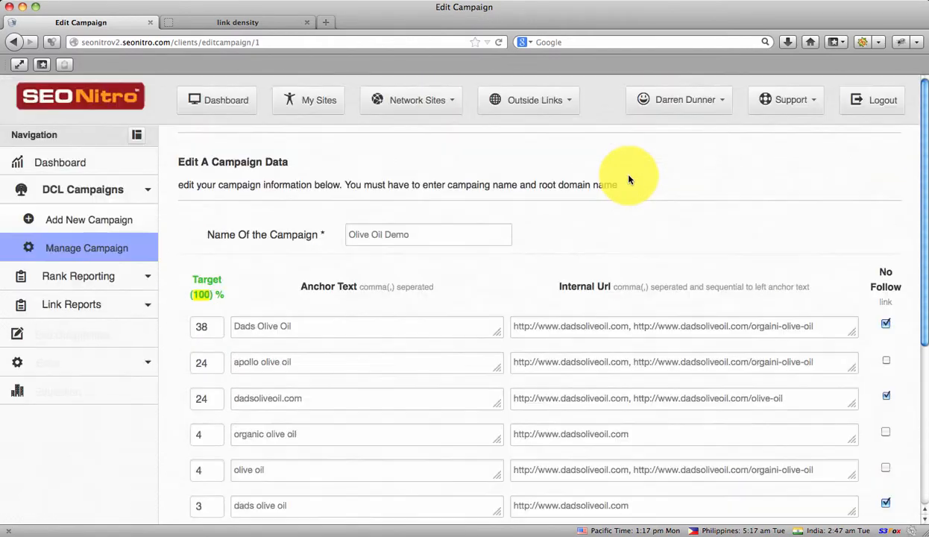
scroll(622, 186, "down", 5)
left_click(238, 466)
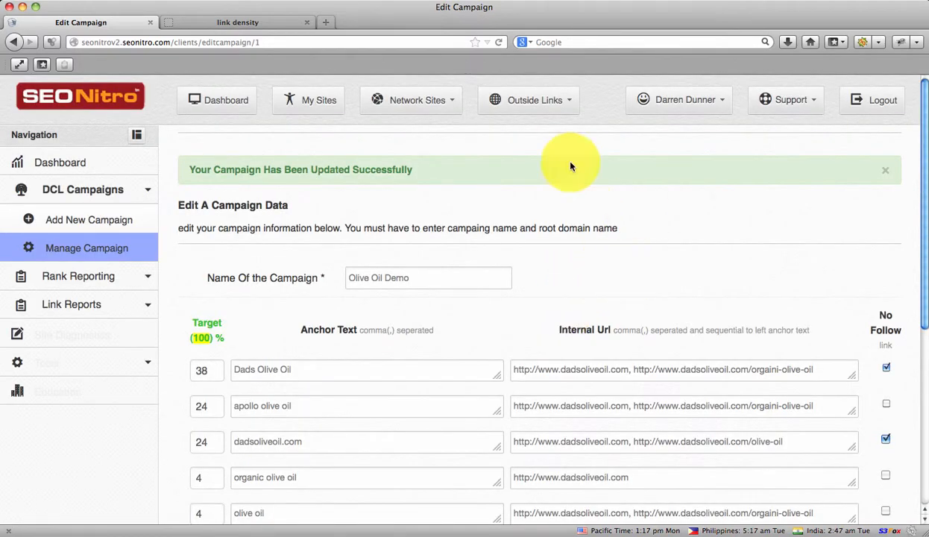
- Open the list of managed campaigns and select the Olive Oil Demo code [dcl=1]
left_click(99, 249)
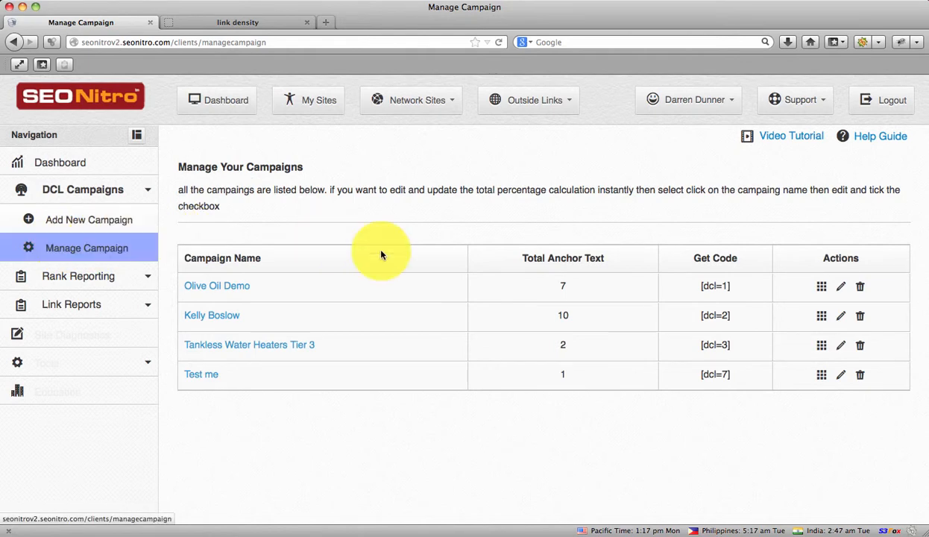
mouse_move(735, 294)
left_mouse_down()
mouse_move(741, 286)
mouse_move(669, 284)
left_mouse_up()
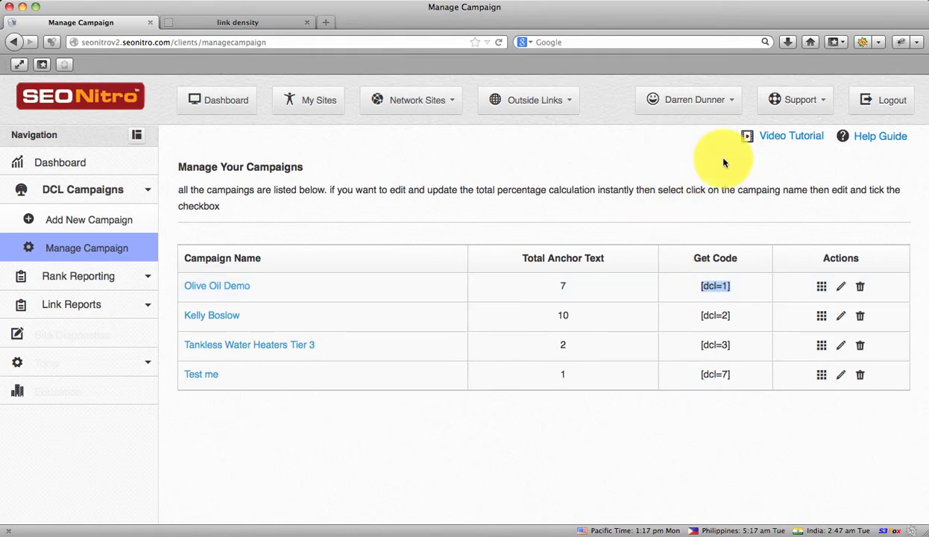